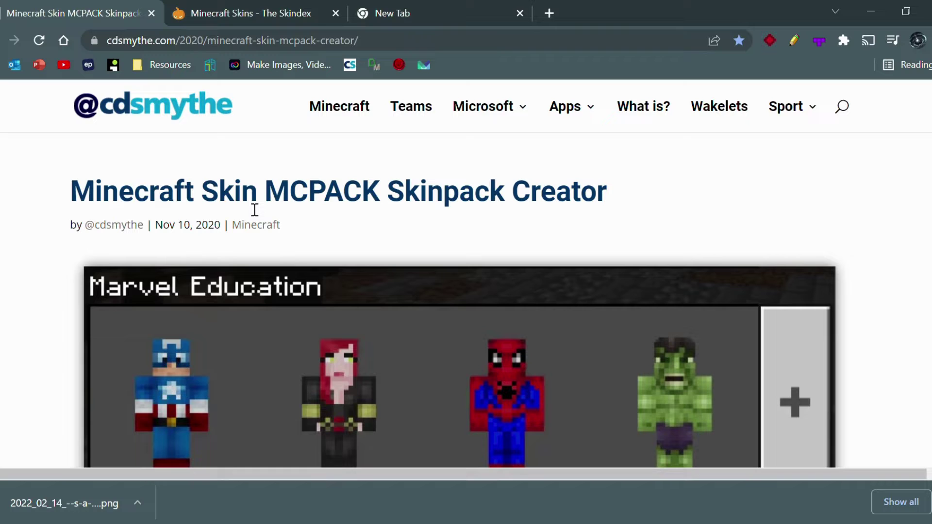
- Select the blog post's web address, then highlight the title 'Minecraft Skin MCPACK Skinpack Creator'
{"action": "scroll", "coordinate": [336, 210], "scroll_direction": "down", "scroll_amount": 2}
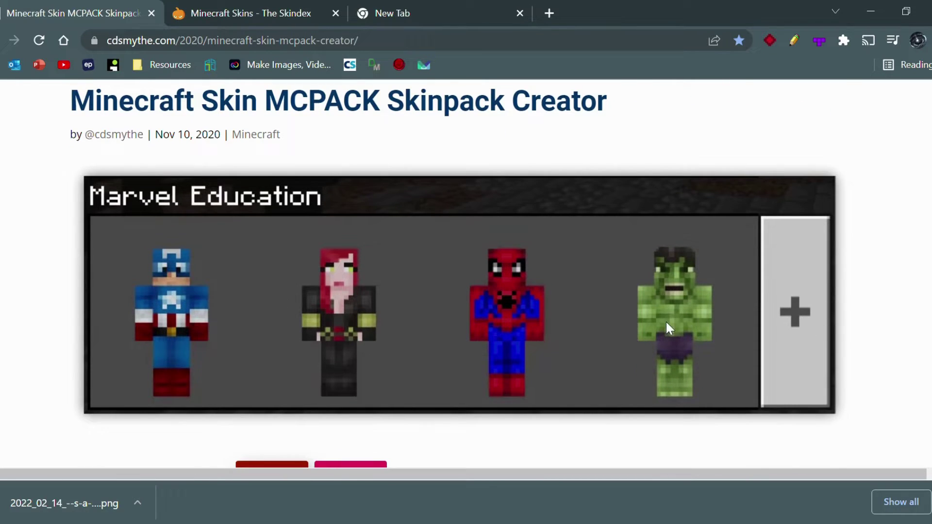
{"action": "scroll", "coordinate": [668, 327], "scroll_direction": "up", "scroll_amount": 2}
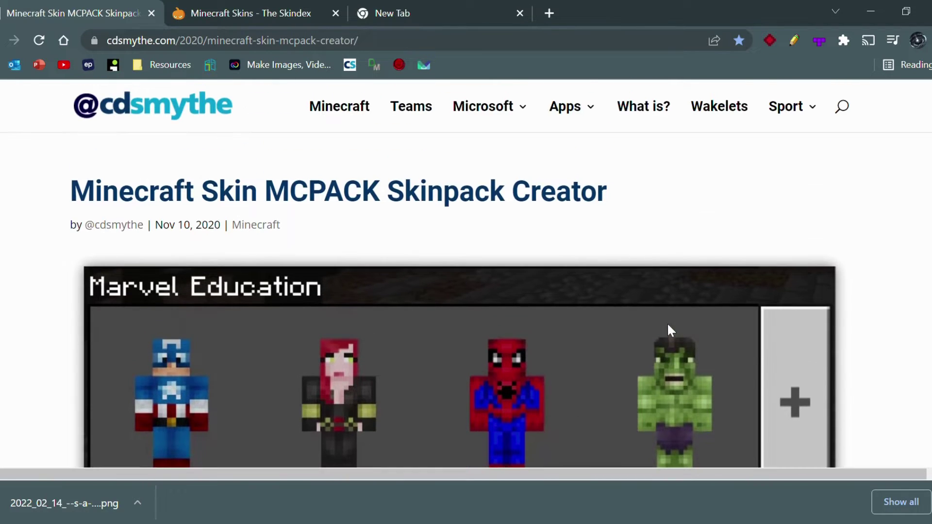
{"action": "left_click", "coordinate": [416, 45]}
{"action": "left_click_drag", "start_coordinate": [407, 48], "coordinate": [90, 33]}
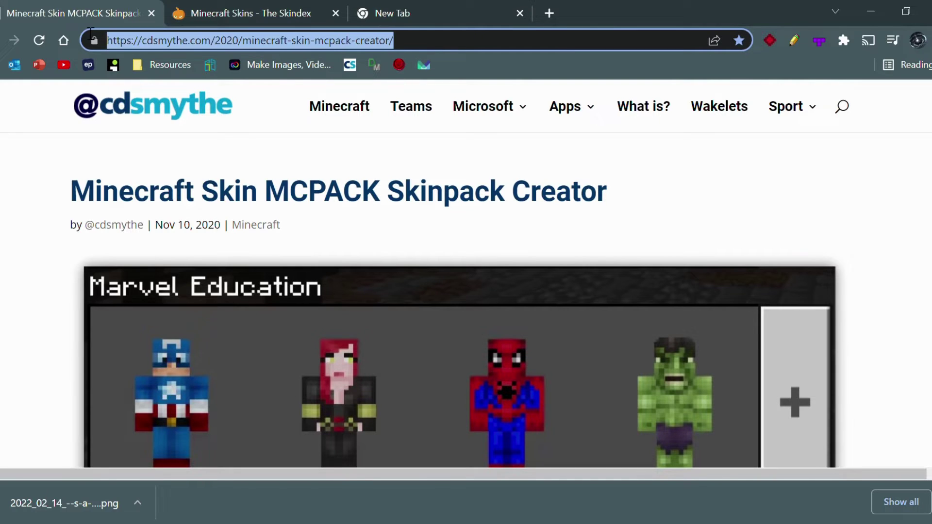
{"action": "left_click", "coordinate": [121, 41]}
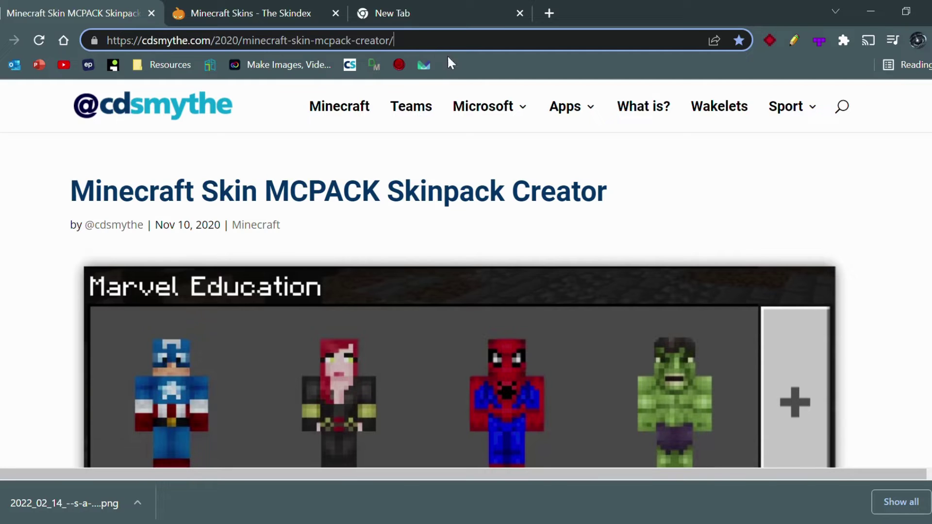
{"action": "left_click", "coordinate": [662, 169]}
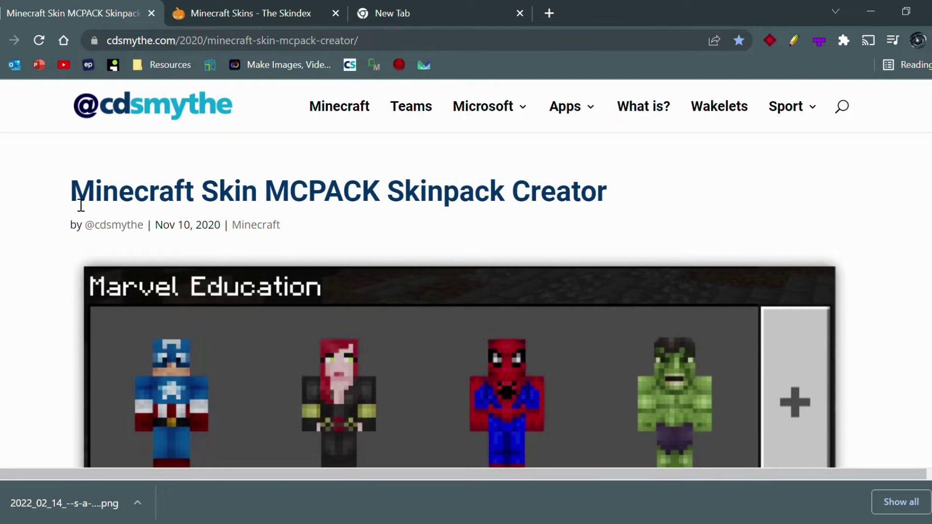
{"action": "left_click_drag", "start_coordinate": [81, 206], "coordinate": [612, 210]}
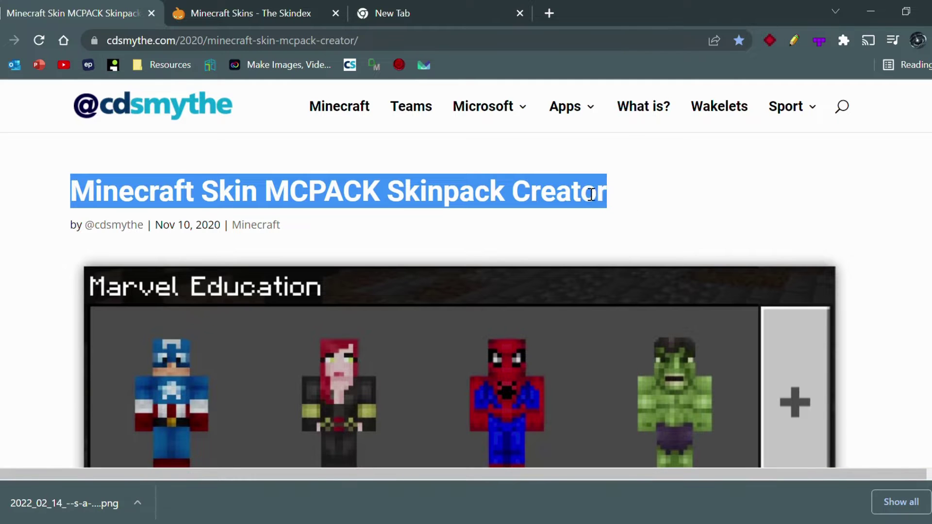
- Scroll to the 'normal skins' section and open the skinpack creator for normal skins
{"action": "scroll", "coordinate": [577, 188], "scroll_direction": "down", "scroll_amount": 11}
{"action": "scroll", "coordinate": [578, 194], "scroll_direction": "up", "scroll_amount": 2}
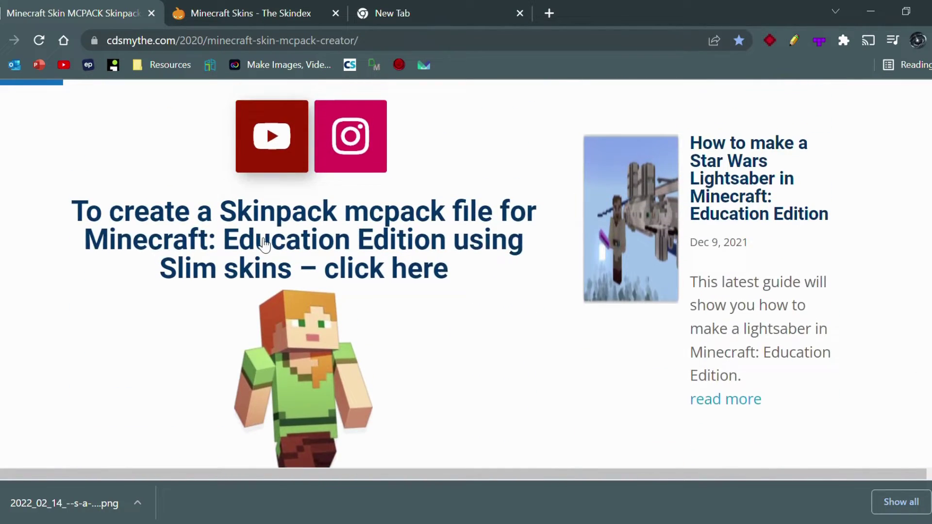
{"action": "scroll", "coordinate": [264, 243], "scroll_direction": "down", "scroll_amount": 2}
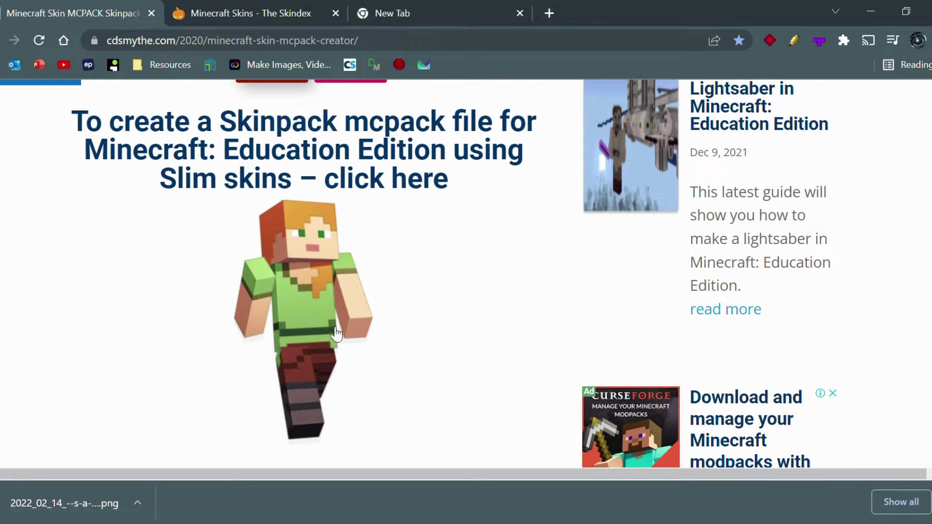
{"action": "scroll", "coordinate": [348, 316], "scroll_direction": "down", "scroll_amount": 8}
{"action": "scroll", "coordinate": [348, 316], "scroll_direction": "up", "scroll_amount": 2}
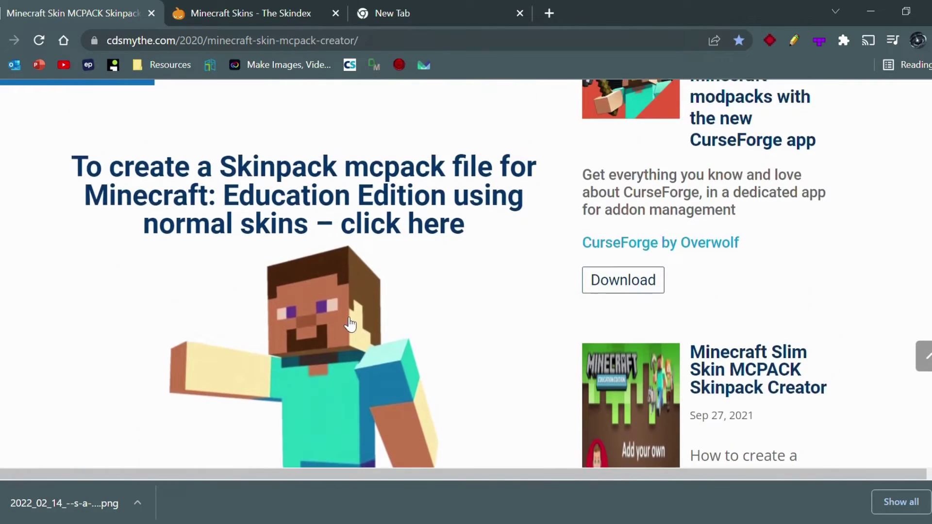
{"action": "scroll", "coordinate": [340, 320], "scroll_direction": "down", "scroll_amount": 2}
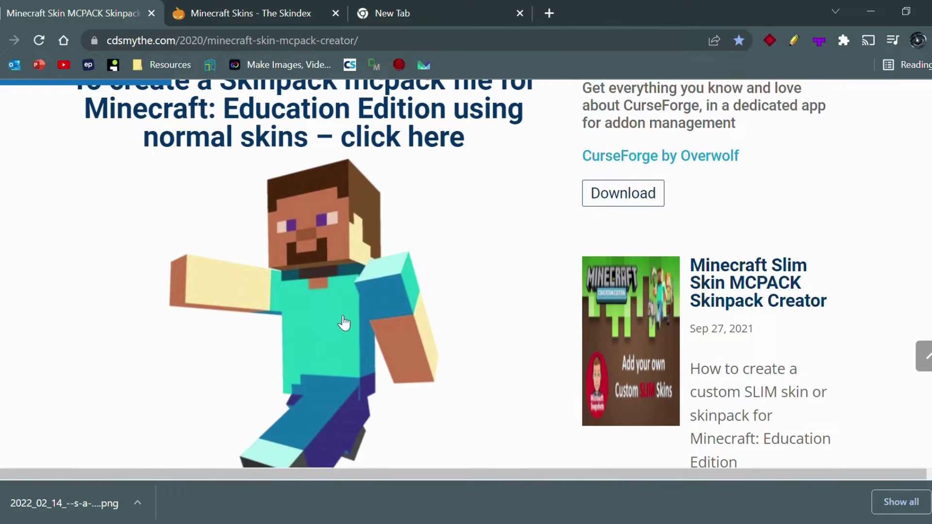
{"action": "left_click", "coordinate": [327, 329]}
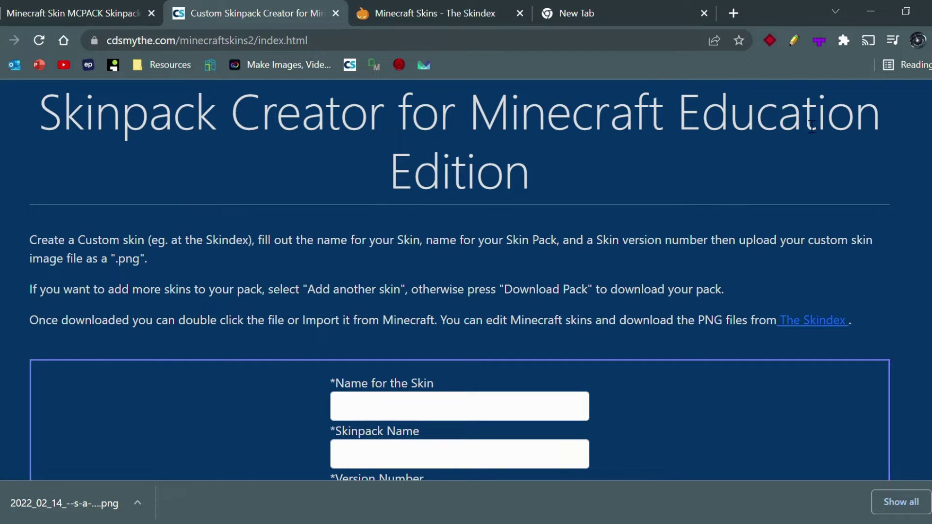
{"action": "scroll", "coordinate": [325, 206], "scroll_direction": "down", "scroll_amount": 3}
{"action": "scroll", "coordinate": [339, 214], "scroll_direction": "down", "scroll_amount": 3}
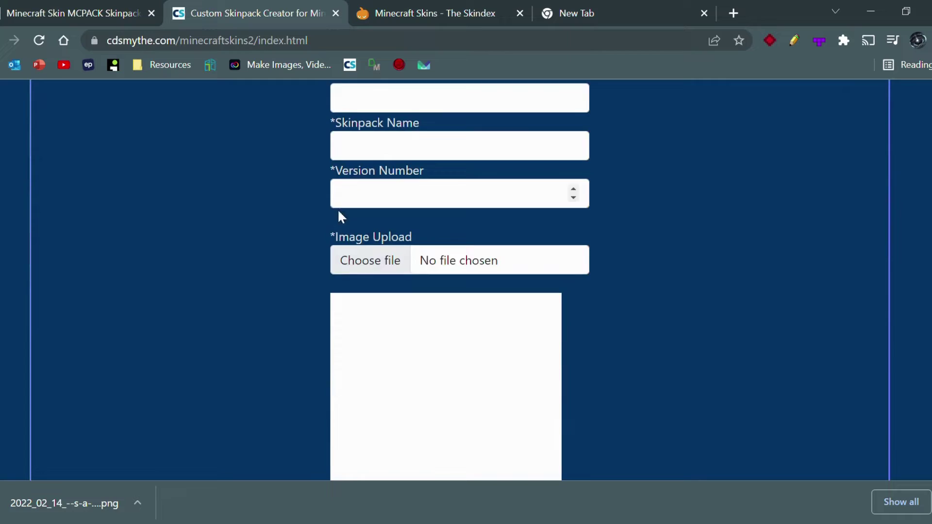
{"action": "scroll", "coordinate": [350, 228], "scroll_direction": "up", "scroll_amount": 3}
{"action": "left_click", "coordinate": [368, 259]}
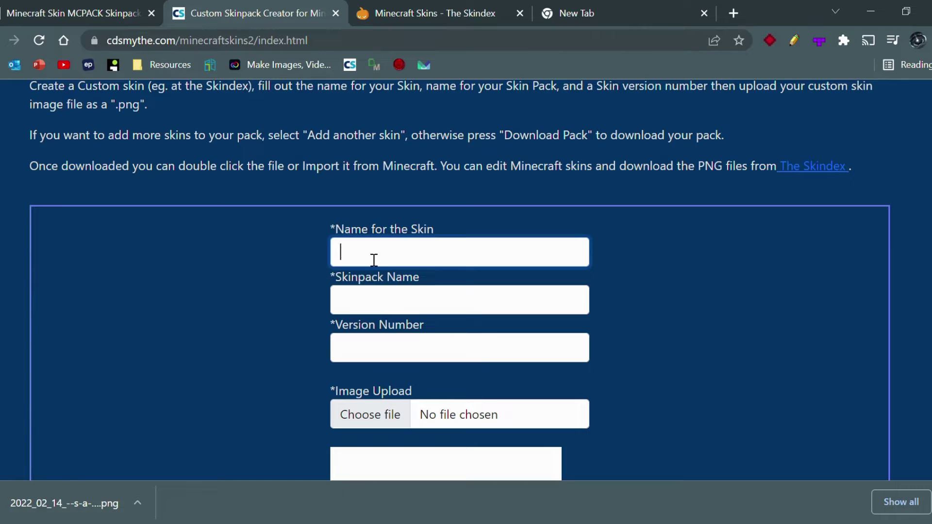
{"action": "scroll", "coordinate": [371, 274], "scroll_direction": "down", "scroll_amount": 3}
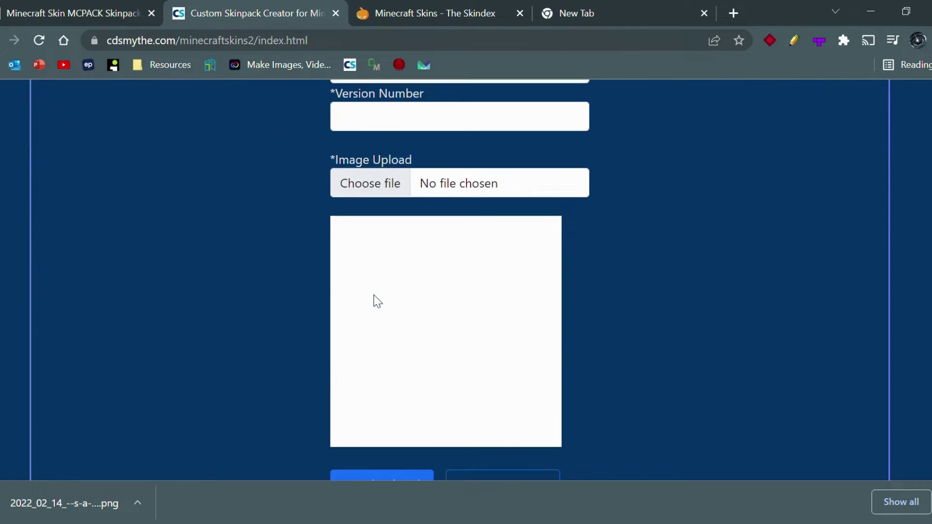
{"action": "scroll", "coordinate": [383, 282], "scroll_direction": "up", "scroll_amount": 2}
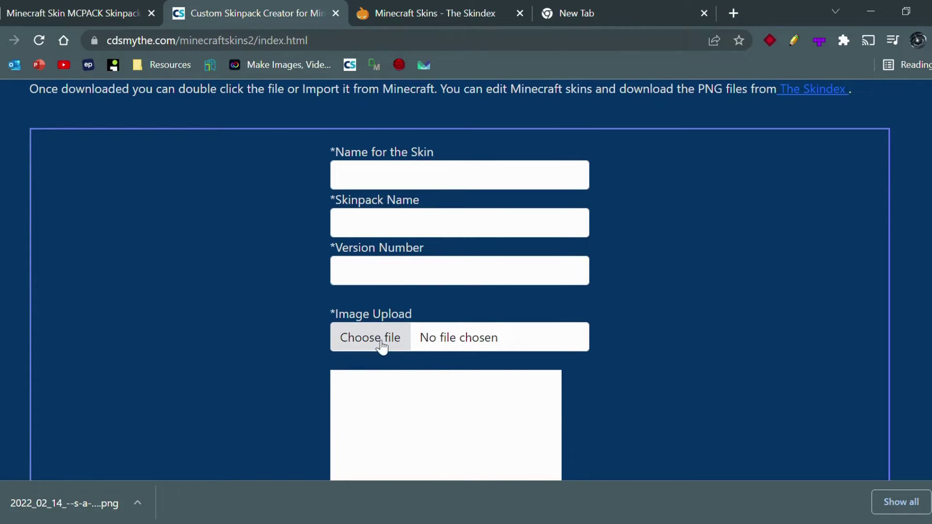
{"action": "scroll", "coordinate": [474, 358], "scroll_direction": "up", "scroll_amount": 2}
{"action": "scroll", "coordinate": [456, 322], "scroll_direction": "down", "scroll_amount": 5}
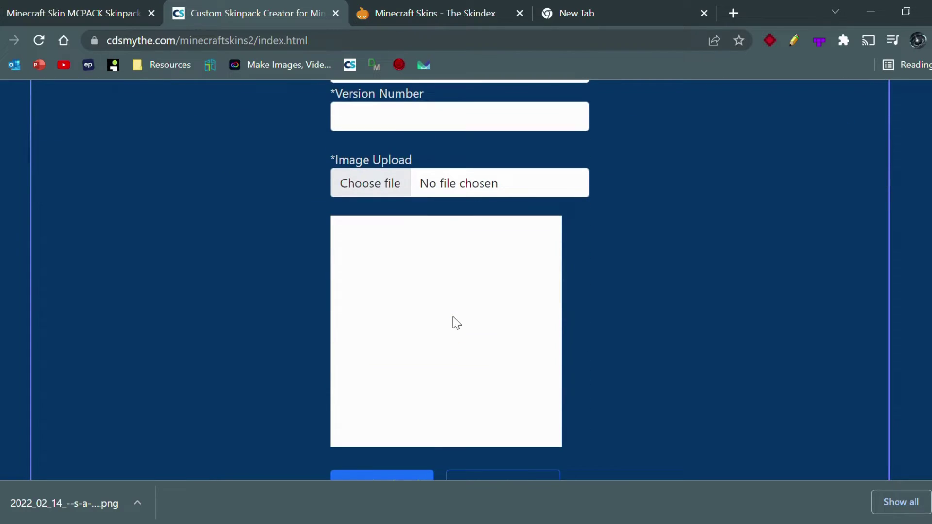
- Switch to The Skindex and browse down the Top skins list
{"action": "left_click", "coordinate": [442, 12]}
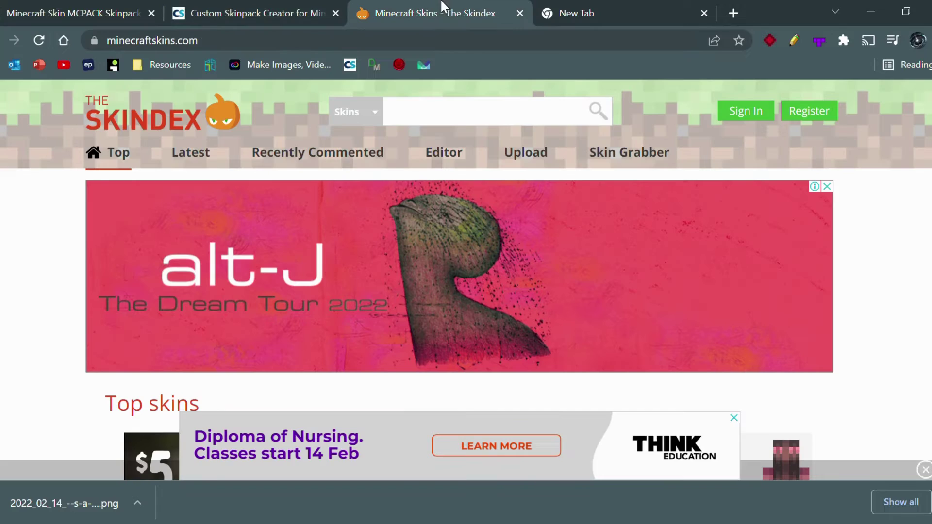
{"action": "scroll", "coordinate": [224, 128], "scroll_direction": "down", "scroll_amount": 5}
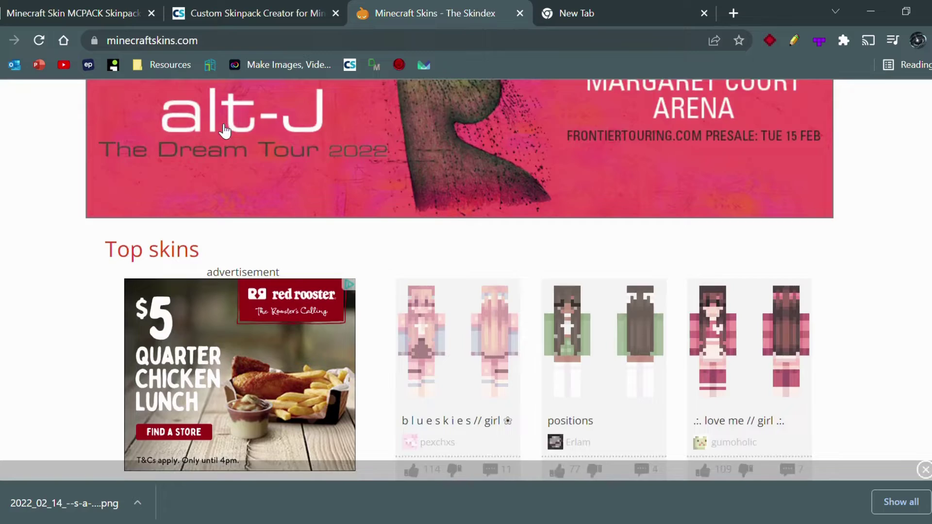
{"action": "scroll", "coordinate": [286, 175], "scroll_direction": "up", "scroll_amount": 7}
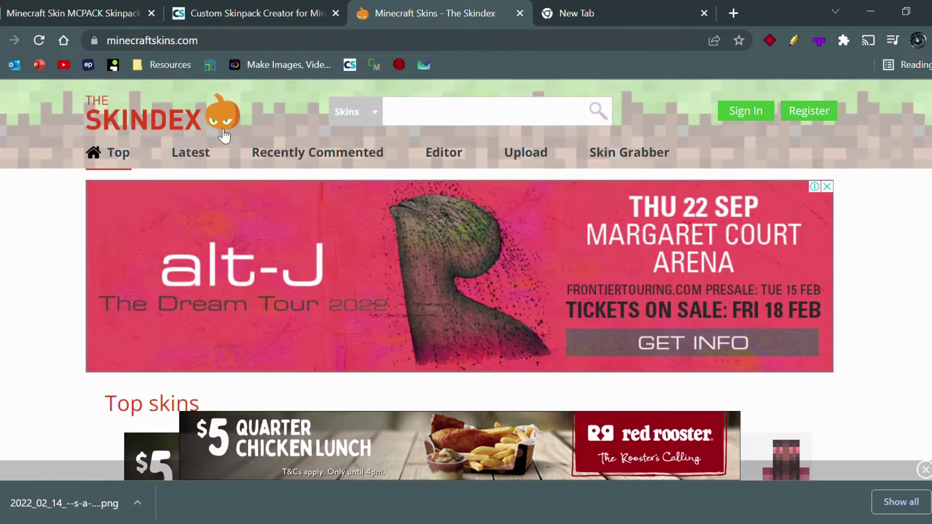
{"action": "scroll", "coordinate": [190, 125], "scroll_direction": "down", "scroll_amount": 7}
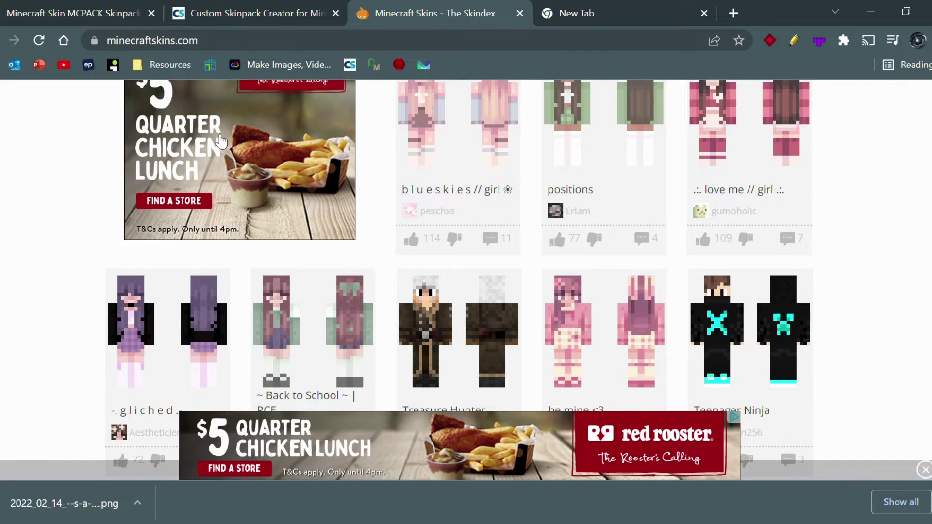
{"action": "scroll", "coordinate": [243, 146], "scroll_direction": "down", "scroll_amount": 5}
{"action": "scroll", "coordinate": [292, 194], "scroll_direction": "down", "scroll_amount": 5}
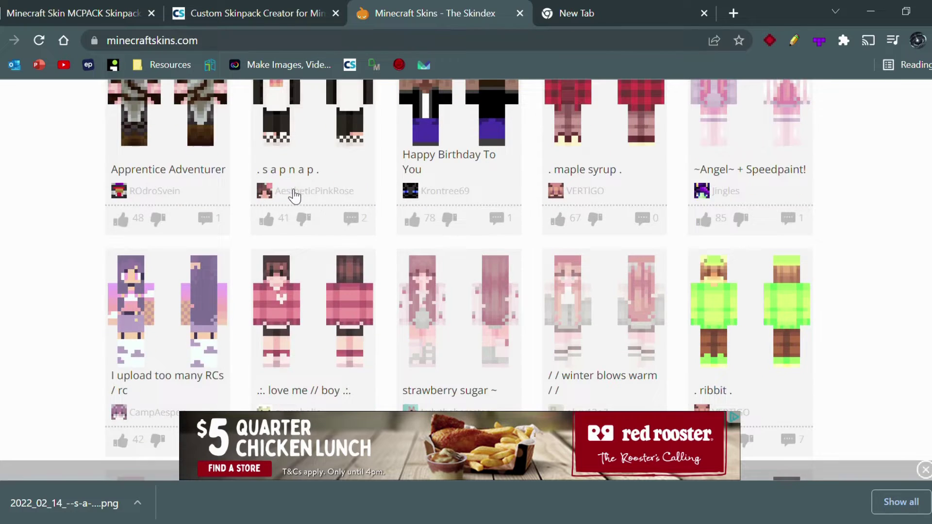
{"action": "scroll", "coordinate": [233, 224], "scroll_direction": "down", "scroll_amount": 2}
{"action": "scroll", "coordinate": [282, 247], "scroll_direction": "down", "scroll_amount": 6}
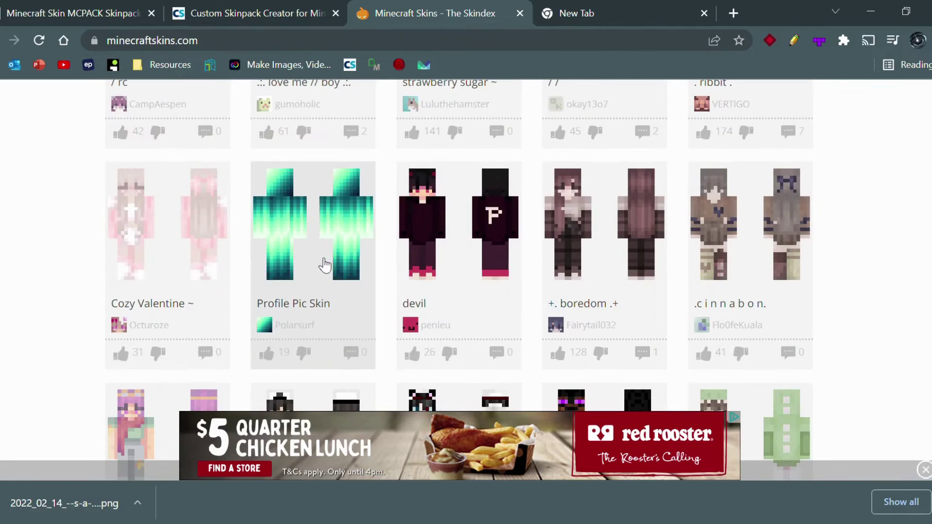
- Open the teal Profile Pic Skin page and download its skin image
{"action": "left_click", "coordinate": [313, 254]}
{"action": "scroll", "coordinate": [738, 267], "scroll_direction": "down", "scroll_amount": 3}
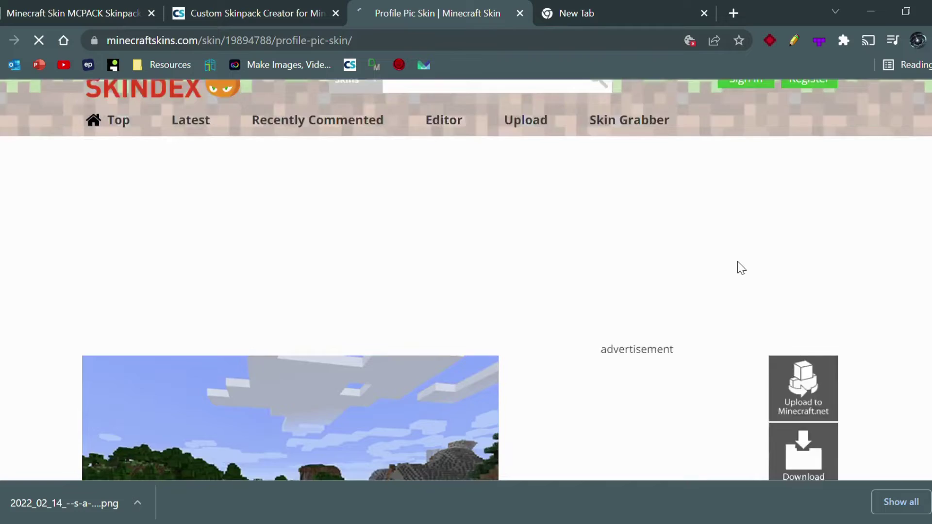
{"action": "left_click", "coordinate": [809, 341]}
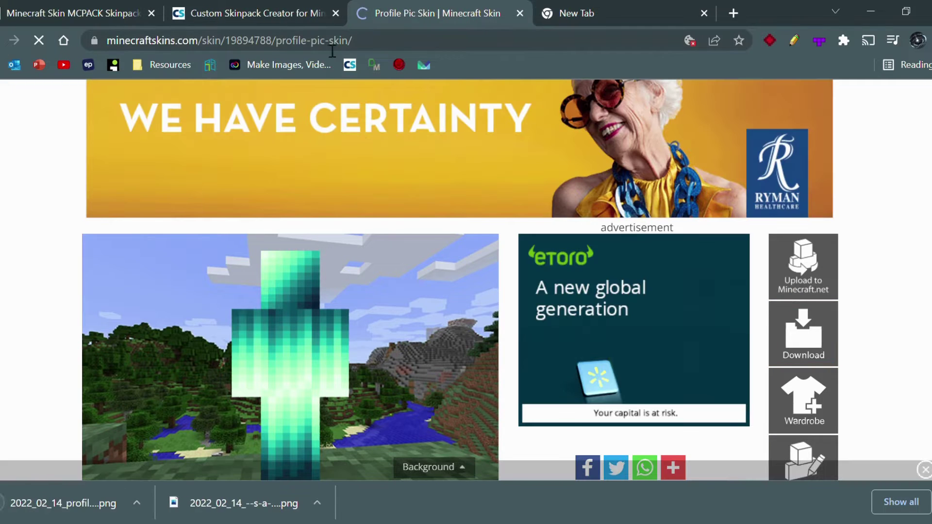
- Upload the downloaded teal skin PNG under Image Upload and turn the 3-D preview upright
{"action": "left_click", "coordinate": [228, 7]}
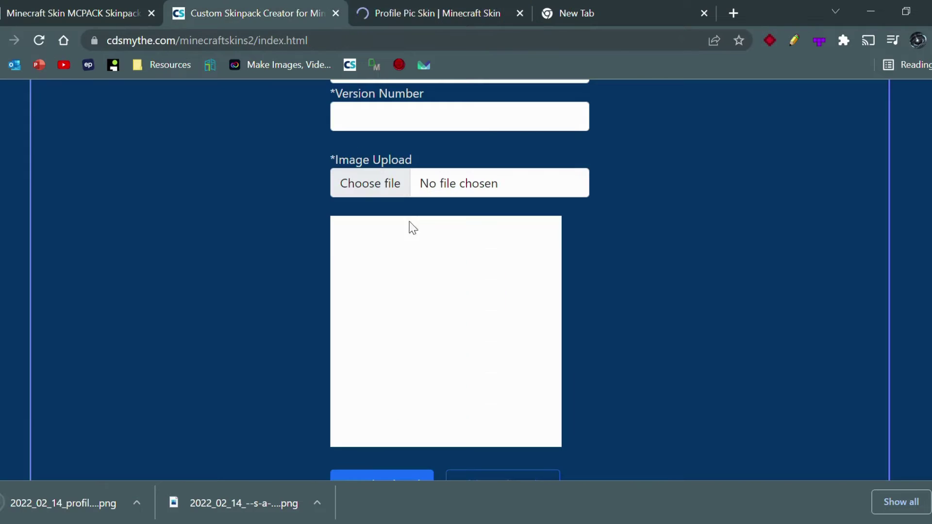
{"action": "scroll", "coordinate": [417, 243], "scroll_direction": "up", "scroll_amount": 5}
{"action": "scroll", "coordinate": [409, 282], "scroll_direction": "down", "scroll_amount": 3}
{"action": "left_click", "coordinate": [385, 271]}
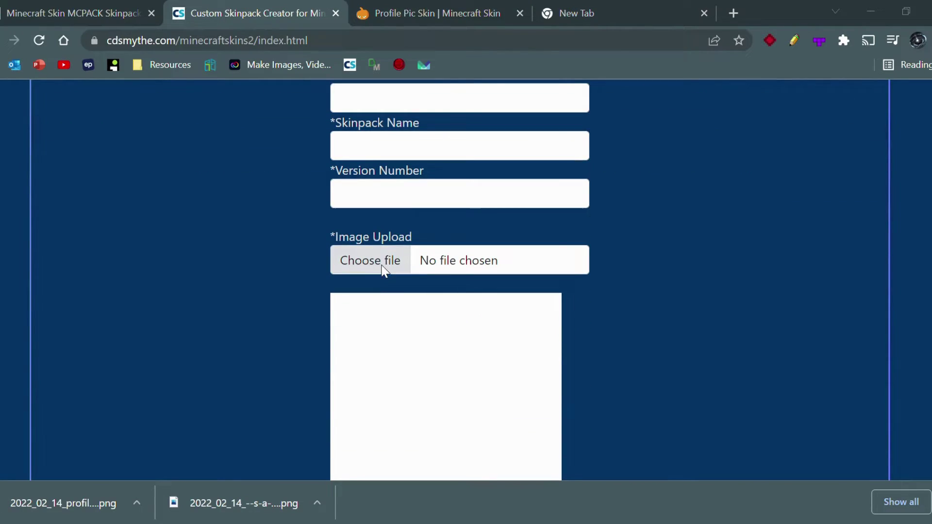
{"action": "key", "text": "Return"}
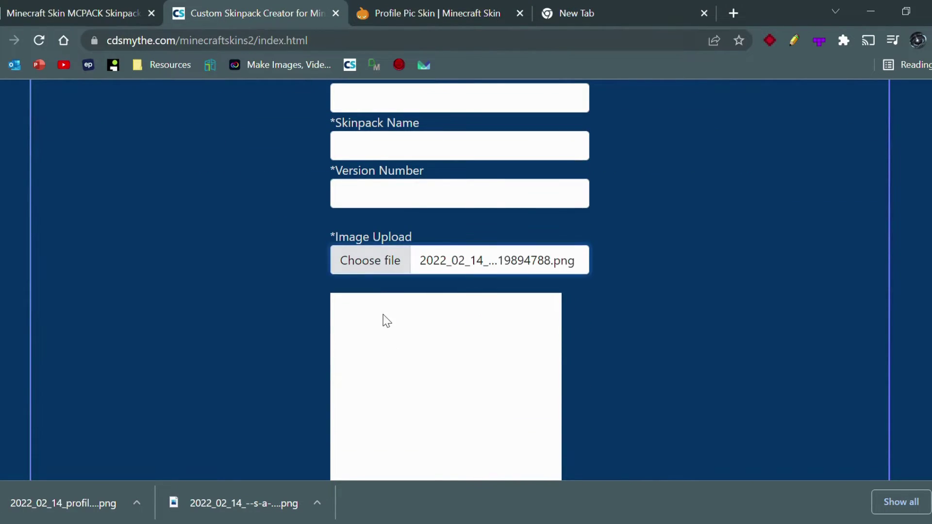
{"action": "scroll", "coordinate": [393, 311], "scroll_direction": "down", "scroll_amount": 3}
{"action": "left_click_drag", "start_coordinate": [402, 222], "coordinate": [466, 235]}
- Enter skin name 'Profile Picture Skin', skinpack name 'Aura' and version number 1.17
{"action": "scroll", "coordinate": [466, 235], "scroll_direction": "up", "scroll_amount": 3}
{"action": "scroll", "coordinate": [466, 243], "scroll_direction": "up", "scroll_amount": 2}
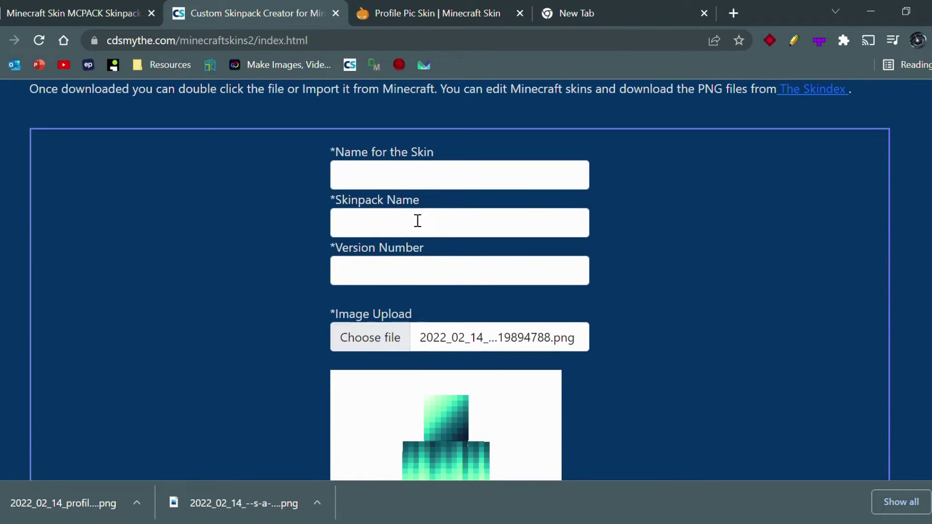
{"action": "left_click", "coordinate": [410, 184]}
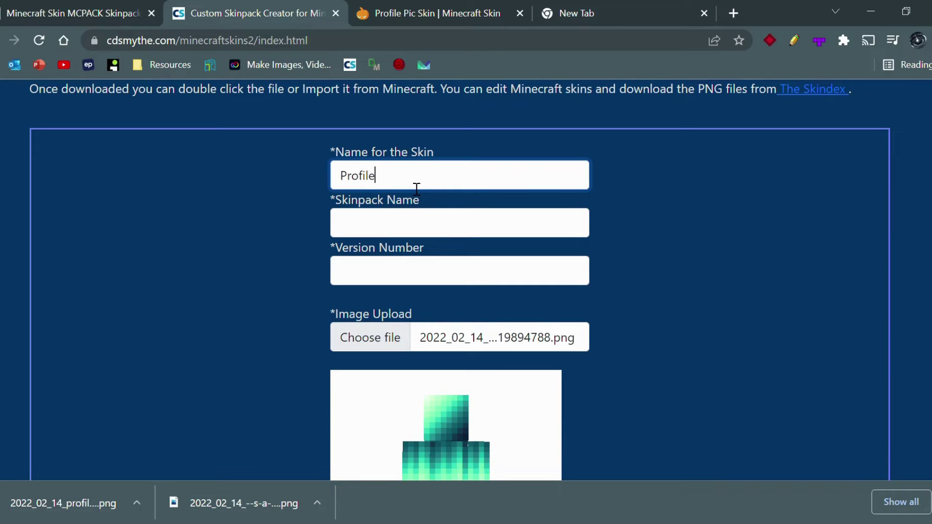
{"action": "type", "text": "e"}
{"action": "type", "text": " Skiun"}
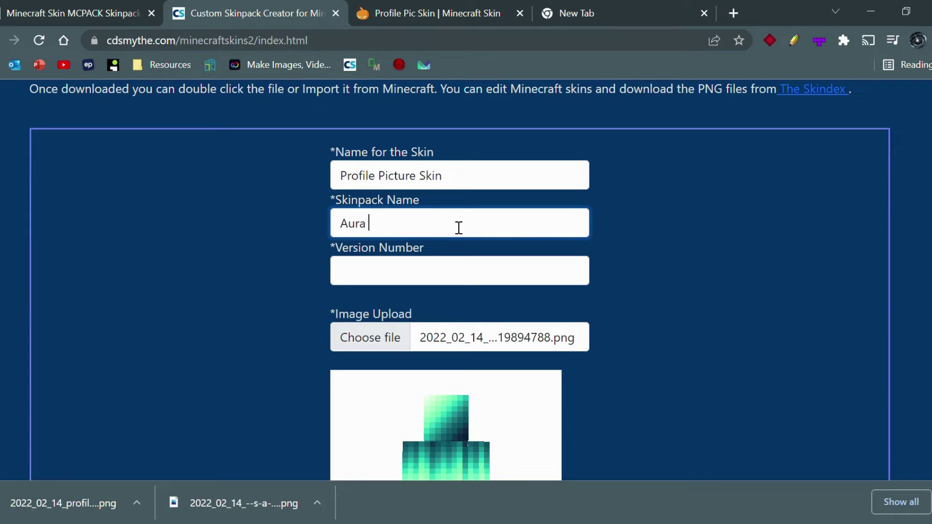
{"action": "scroll", "coordinate": [455, 228], "scroll_direction": "down", "scroll_amount": 2}
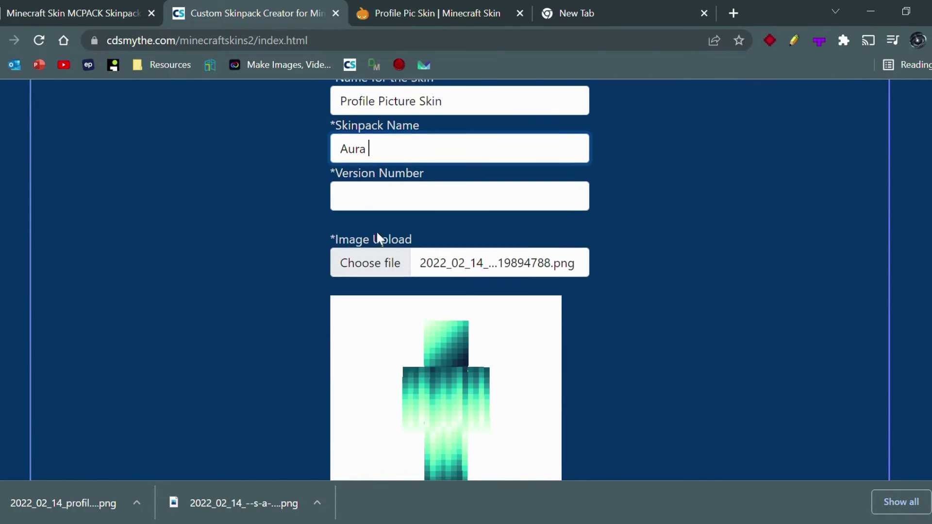
{"action": "left_click", "coordinate": [388, 207]}
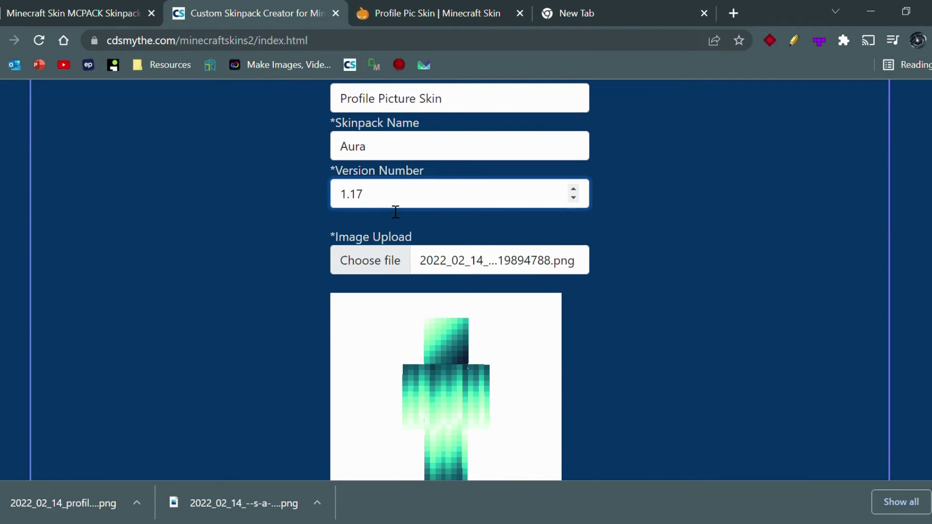
- Download the finished Aura skinpack
{"action": "scroll", "coordinate": [403, 292], "scroll_direction": "down", "scroll_amount": 3}
{"action": "left_click", "coordinate": [414, 406]}
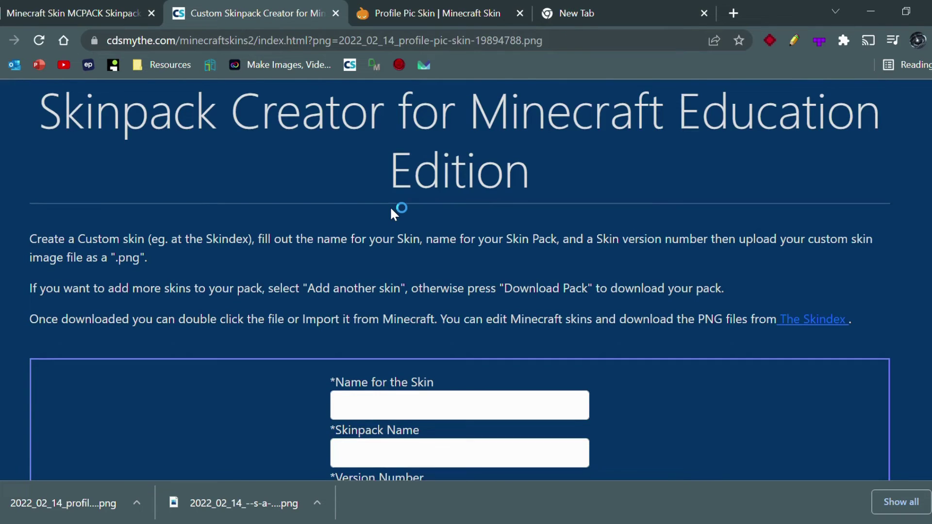
{"action": "scroll", "coordinate": [392, 209], "scroll_direction": "down", "scroll_amount": 3}
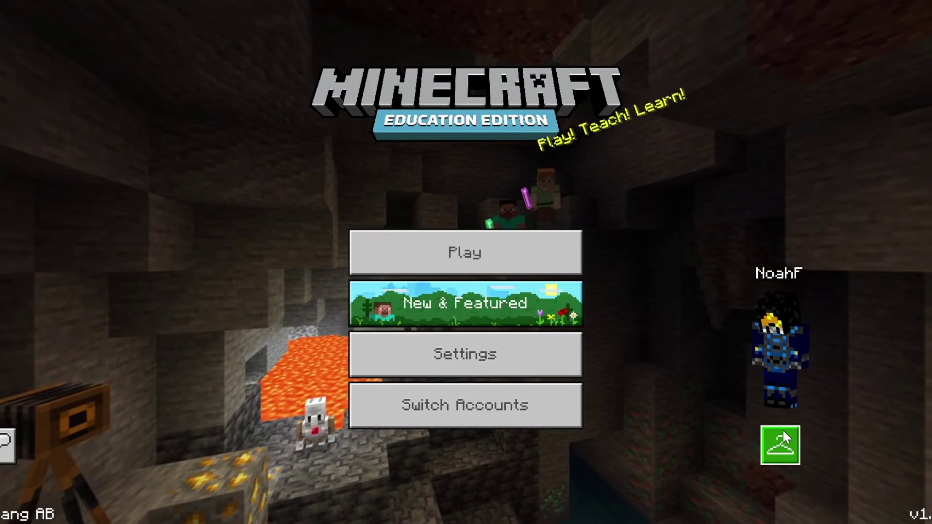
- Choose and confirm the teal Aura skin for the character
{"action": "left_click", "coordinate": [783, 433]}
{"action": "left_click_drag", "start_coordinate": [562, 57], "coordinate": [558, 517]}
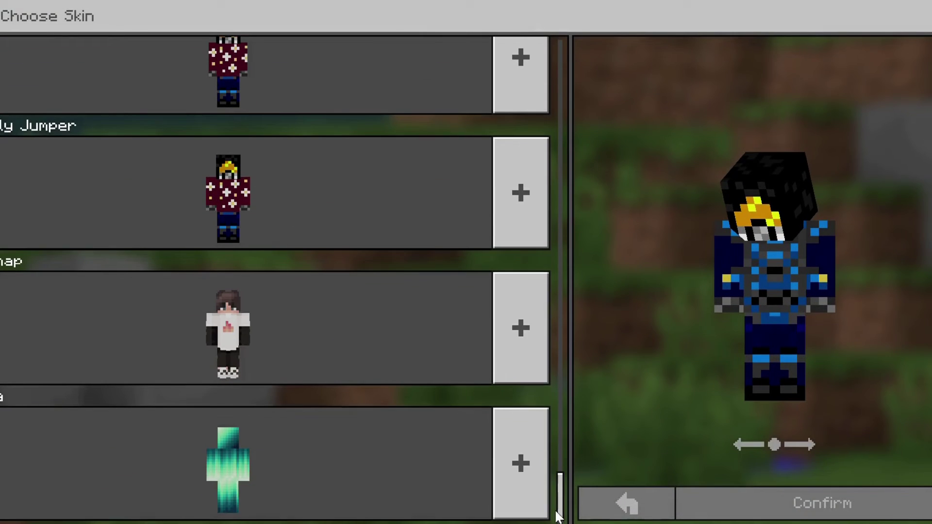
{"action": "left_click", "coordinate": [227, 467]}
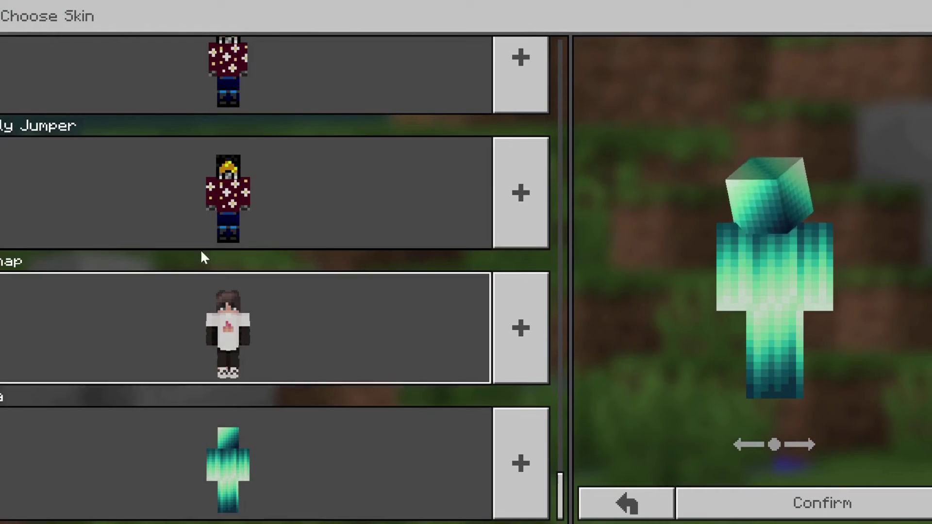
{"action": "left_click", "coordinate": [814, 502]}
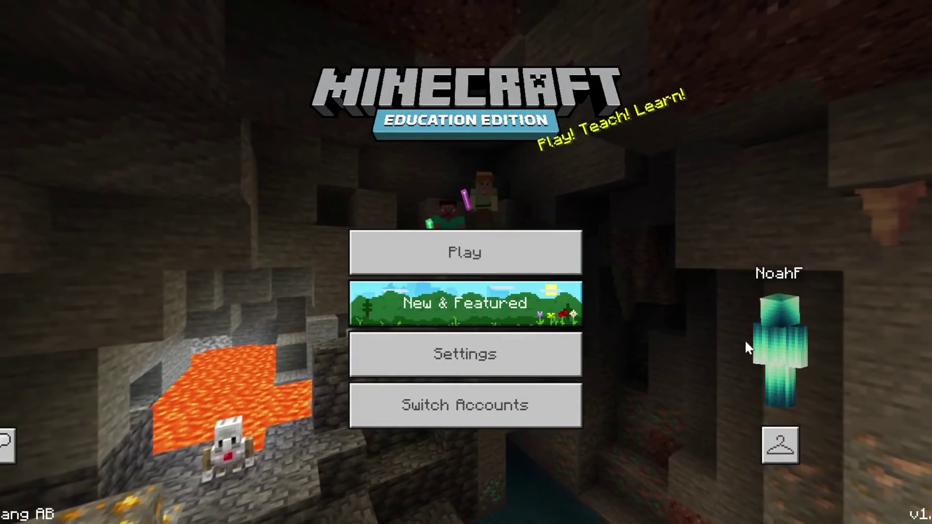
- Create a brand-new world with default settings and start playing it
{"action": "left_click", "coordinate": [503, 259]}
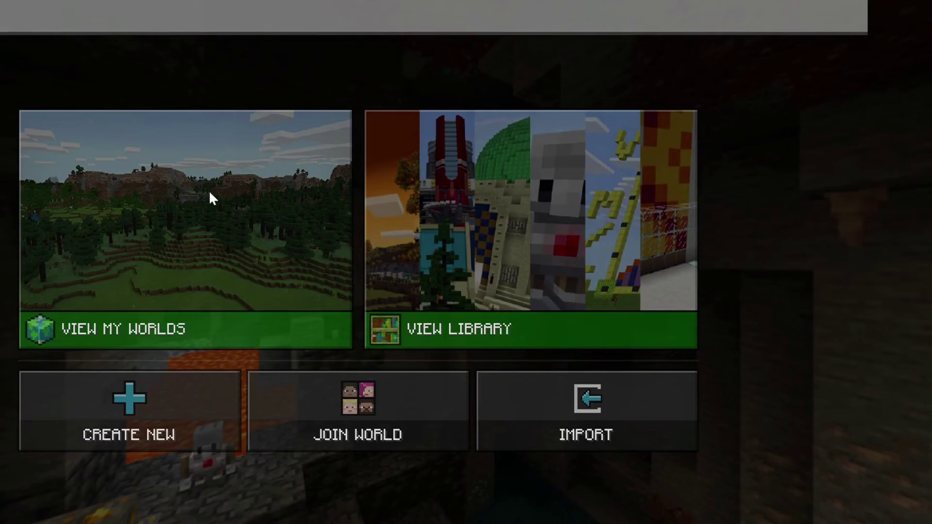
{"action": "left_click", "coordinate": [164, 200]}
{"action": "left_click", "coordinate": [141, 194]}
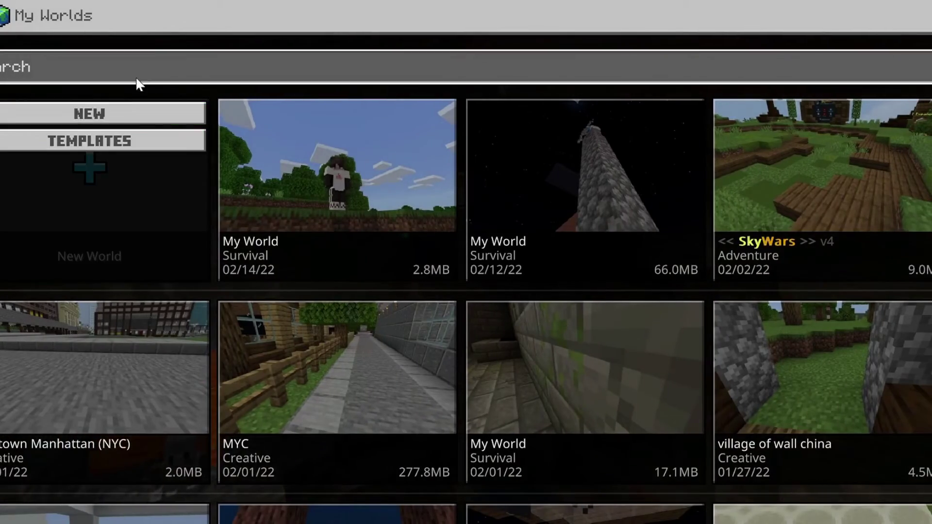
{"action": "left_click", "coordinate": [124, 117]}
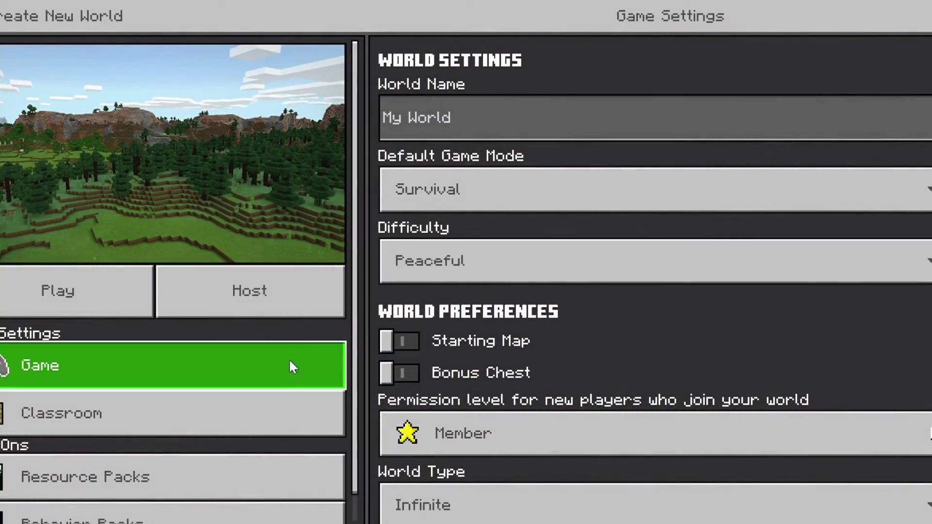
{"action": "left_click", "coordinate": [121, 315]}
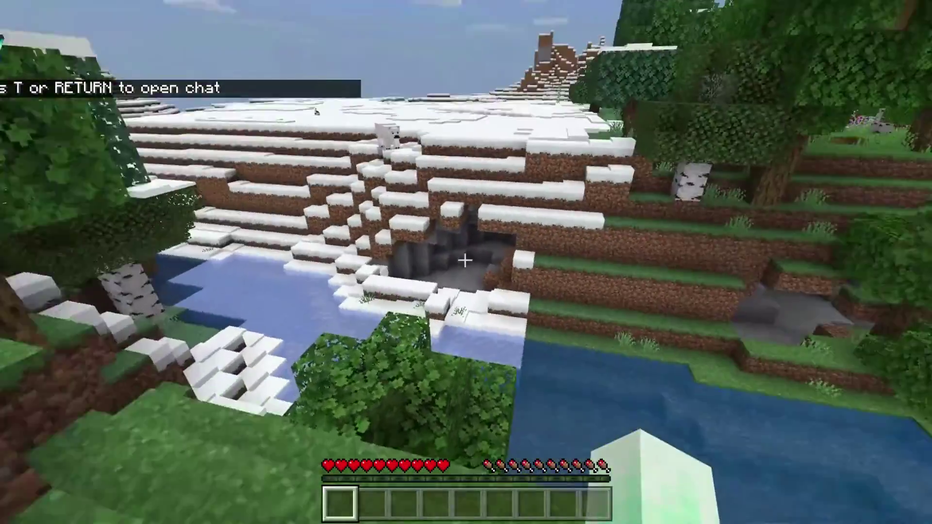
- Toggle third-person view with F5 to see the teal skin, then walk onto the grass ledge
{"action": "key", "text": "F5"}
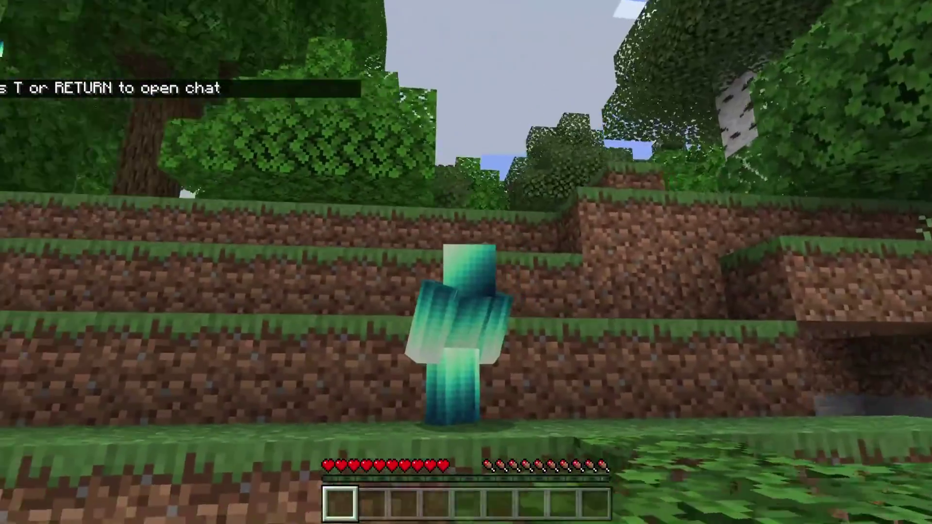
{"action": "key", "text": "F5"}
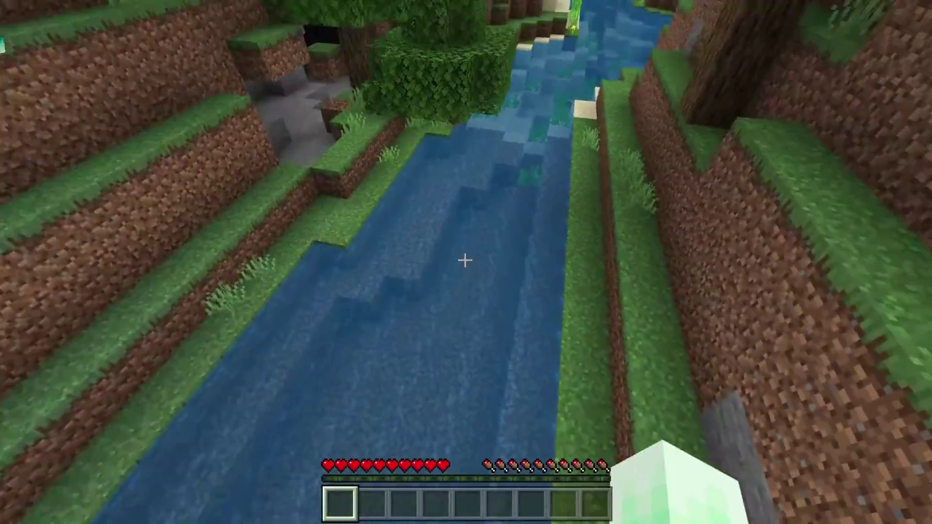
{"action": "key", "text": "F5"}
{"action": "key", "text": "F5"}
{"action": "key", "text": "F5"}
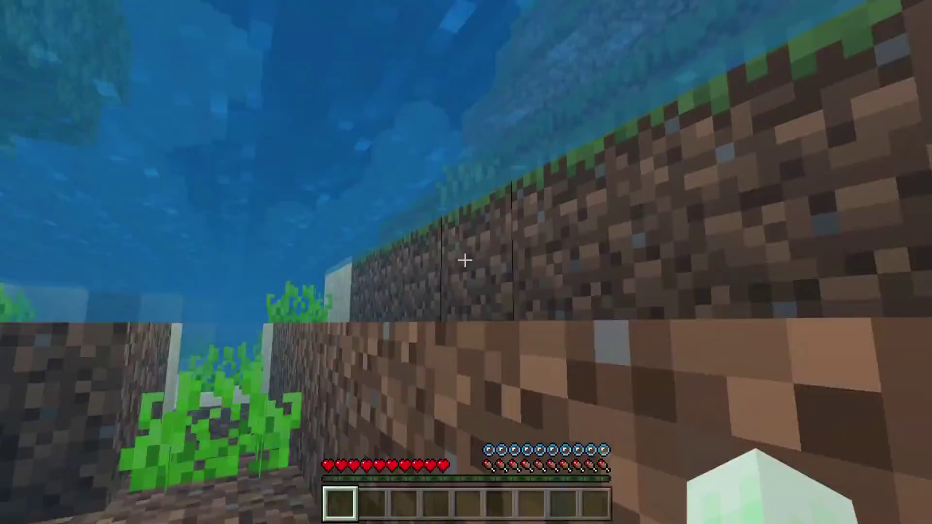
{"action": "key", "text": "F5"}
{"action": "key", "text": "F5"}
{"action": "key", "text": "F5"}
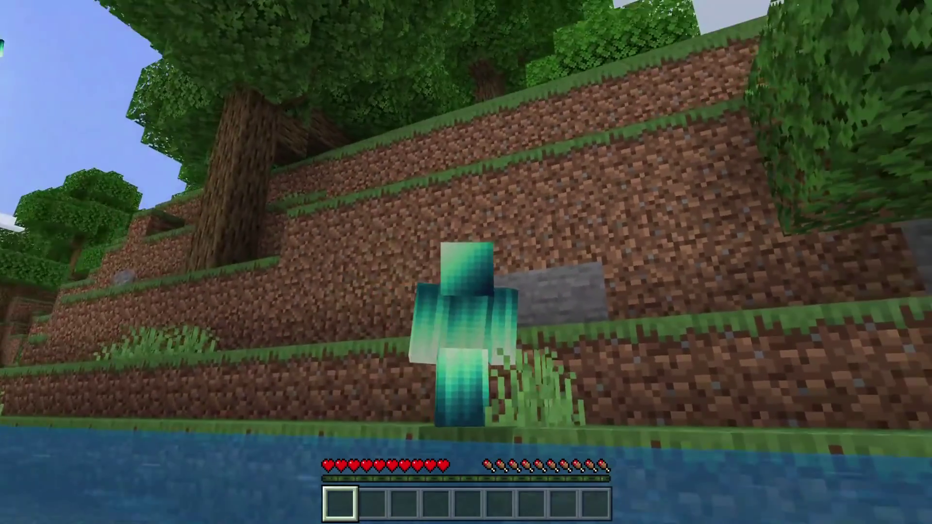
{"action": "key", "text": "w"}
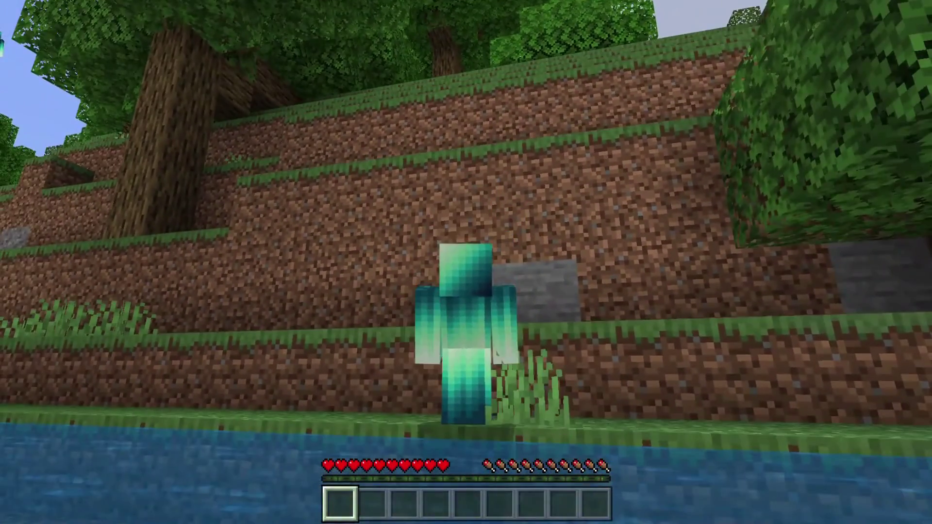